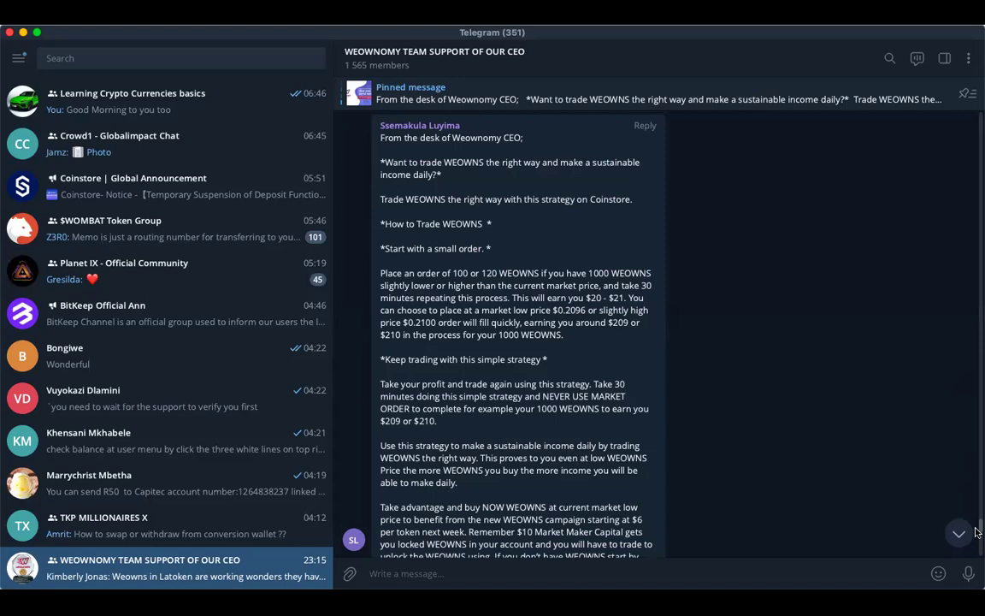
- Scroll through the pinned WEOWNS trading strategy message, then switch to the browser
scroll(976, 532, "down", 4)
scroll(975, 532, "up", 4)
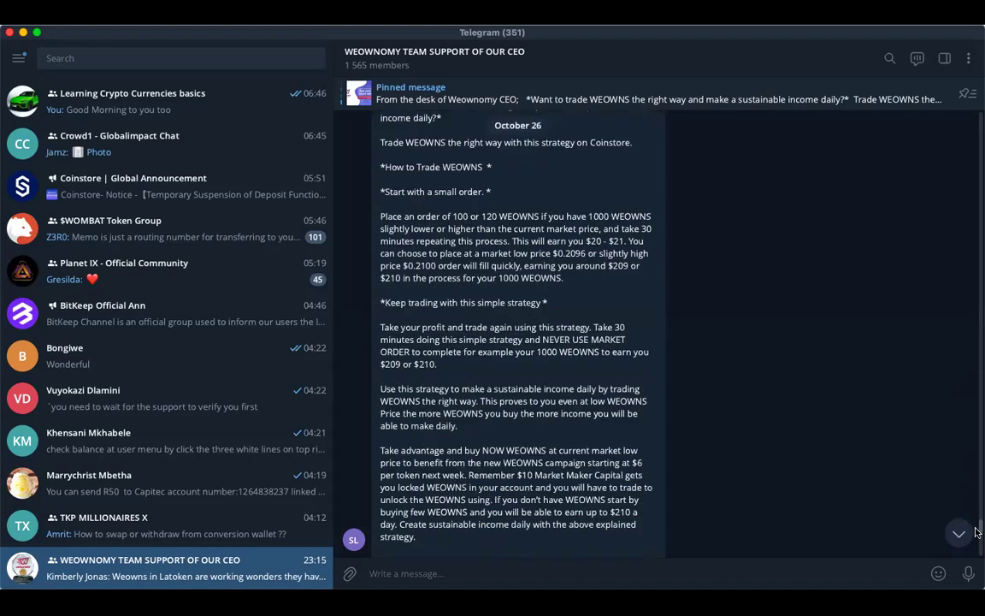
scroll(975, 532, "down", 3)
scroll(972, 532, "up", 3)
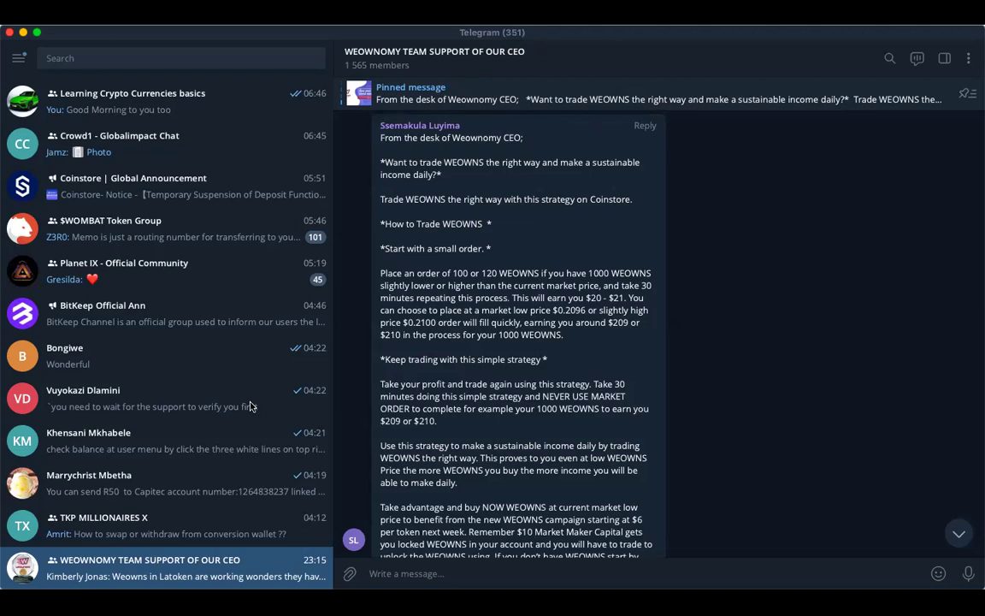
key("super+Tab")
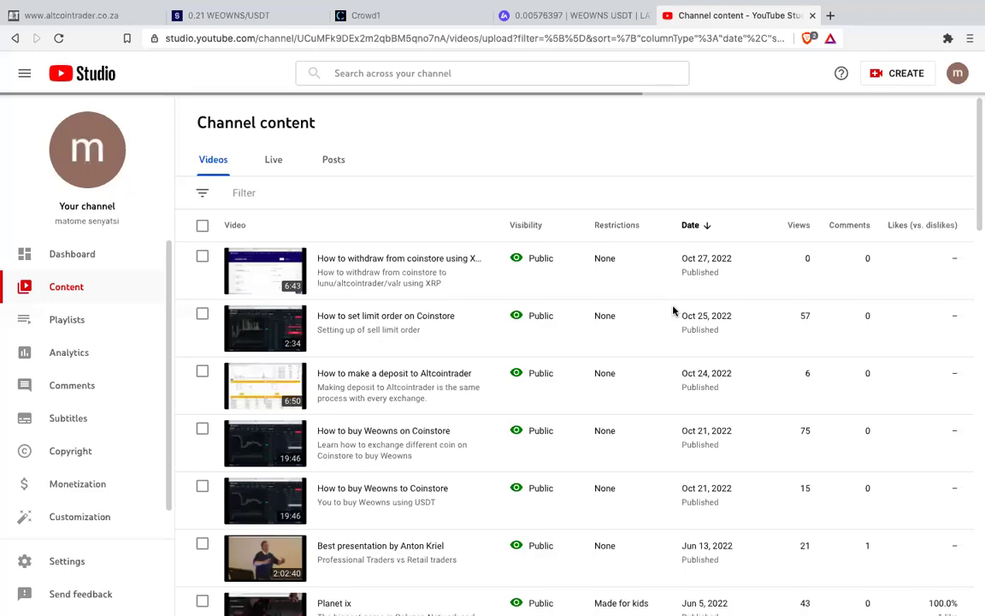
- Go to the '0.21 WEOWNS/USDT' tab showing Coinstore's spot trading page
left_click(184, 18)
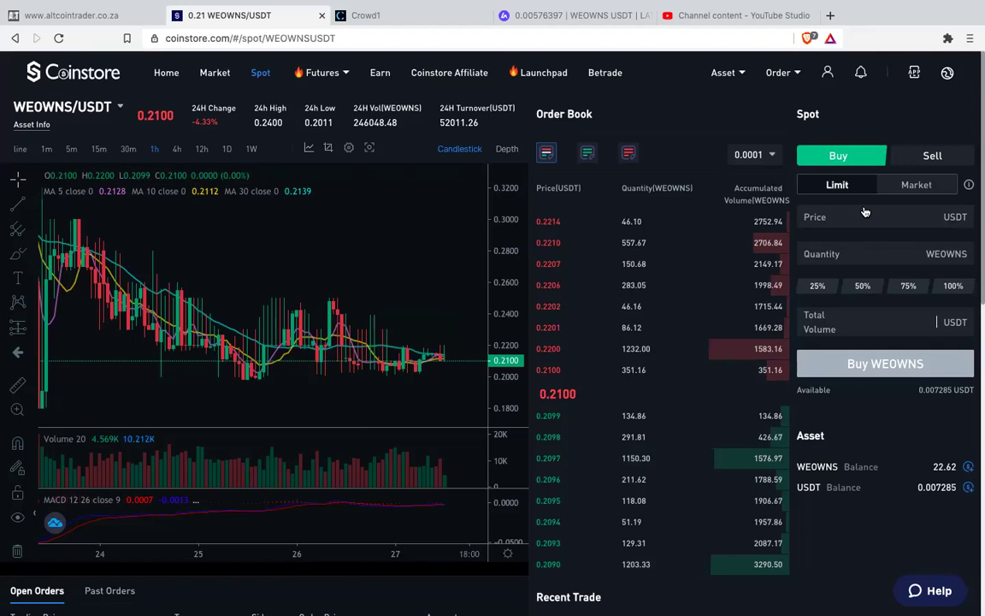
- Switch the order form to Sell and enter a price of 0.21 and quantity of 100
left_click(930, 156)
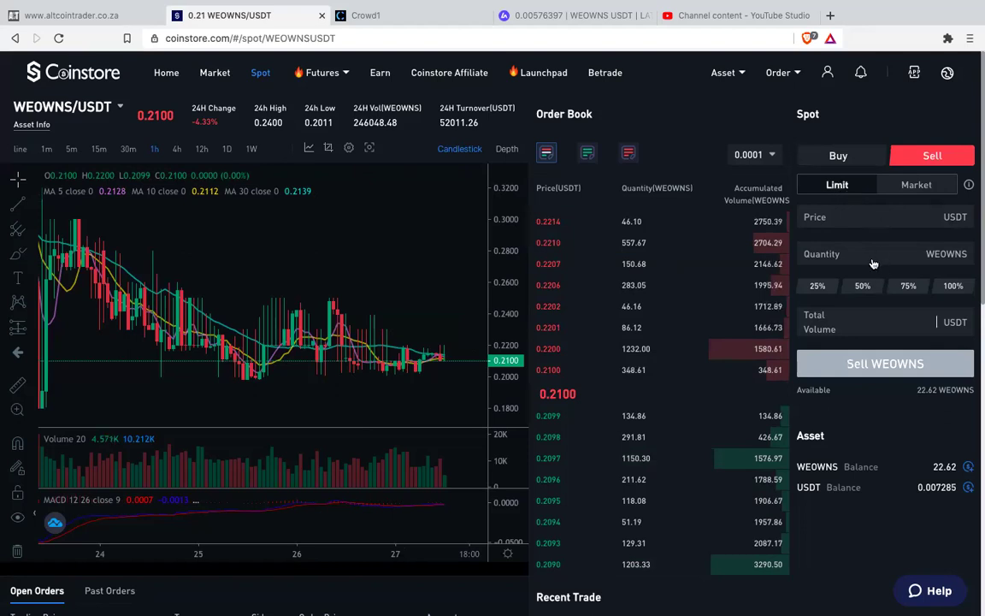
left_click(889, 216)
type("0.21")
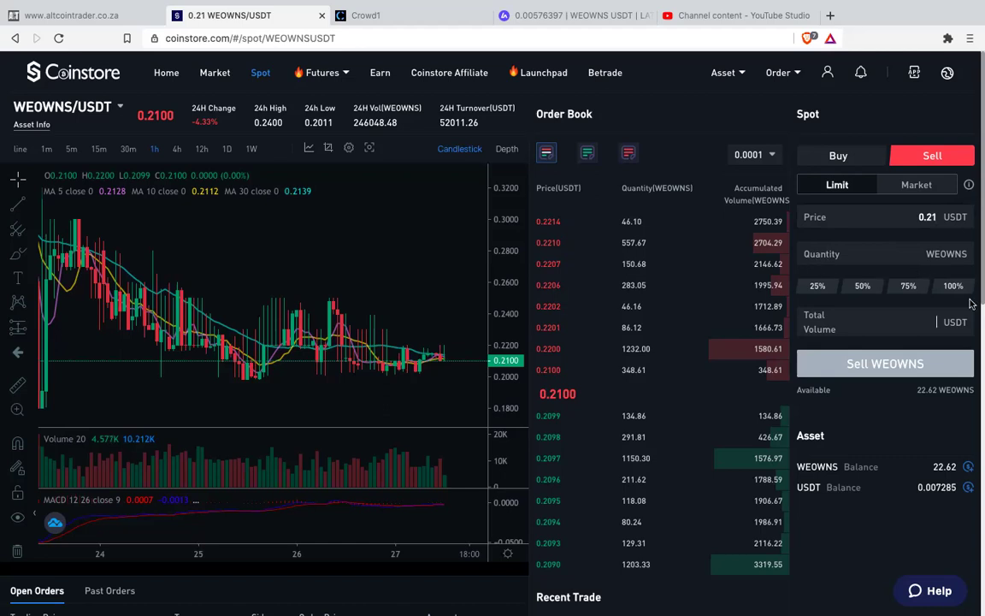
left_click(893, 257)
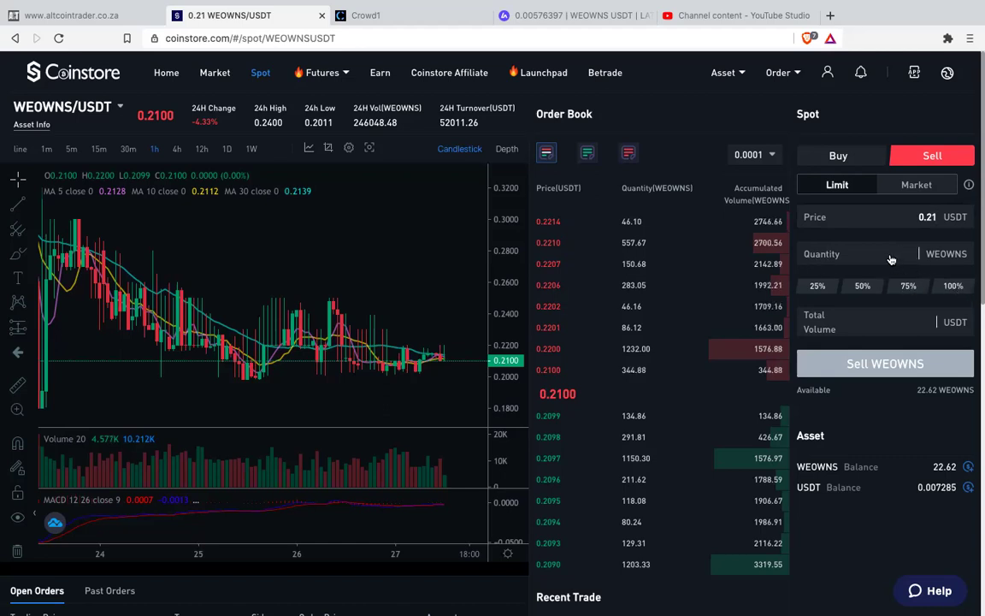
type("200")
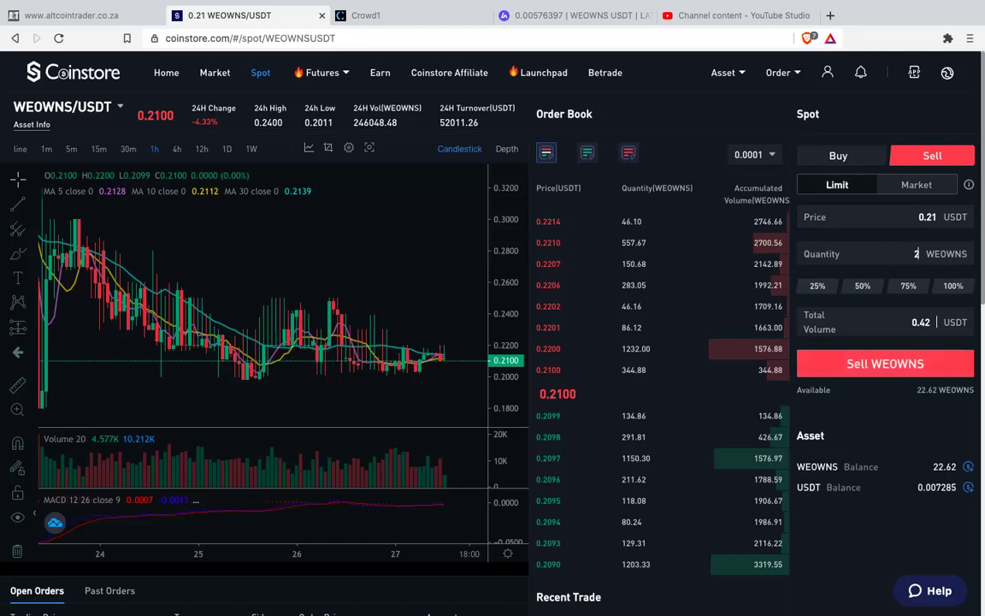
key("BackSpace")
key("BackSpace")
key("BackSpace")
type("1000")
key("BackSpace")
key("BackSpace")
key("BackSpace")
key("BackSpace")
type("100")
- Change the sell price to 0.3 and the quantity to 22 WEOWNS
left_click(908, 222)
key("BackSpace")
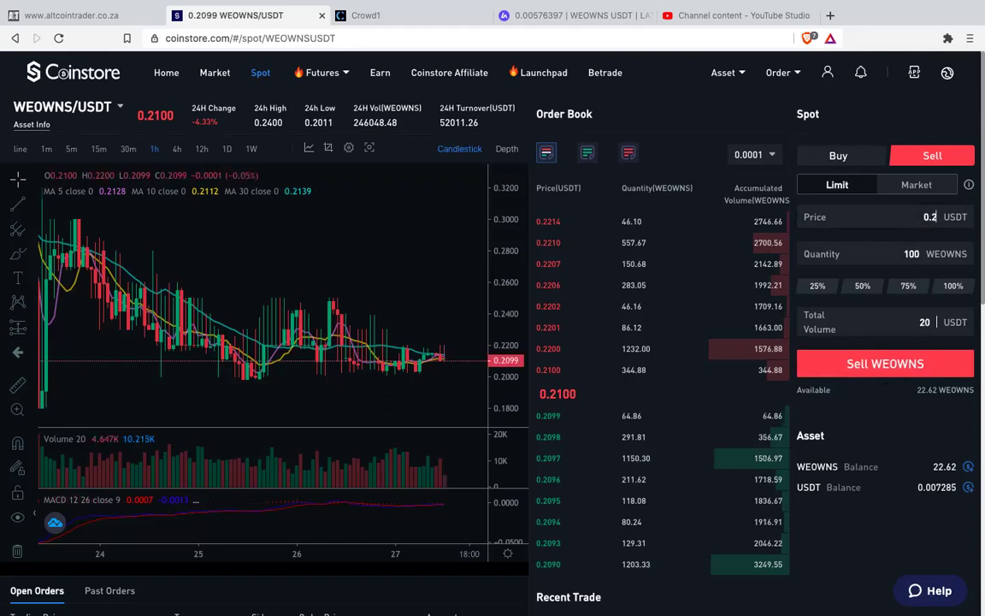
key("BackSpace")
type("3")
left_click(915, 254)
key("BackSpace")
key("BackSpace")
key("BackSpace")
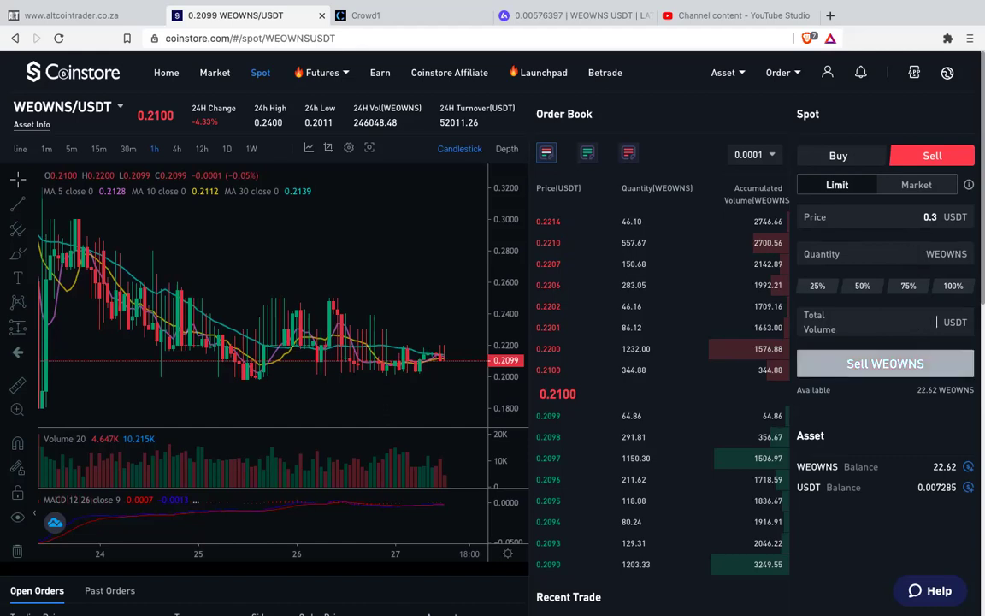
type("22")
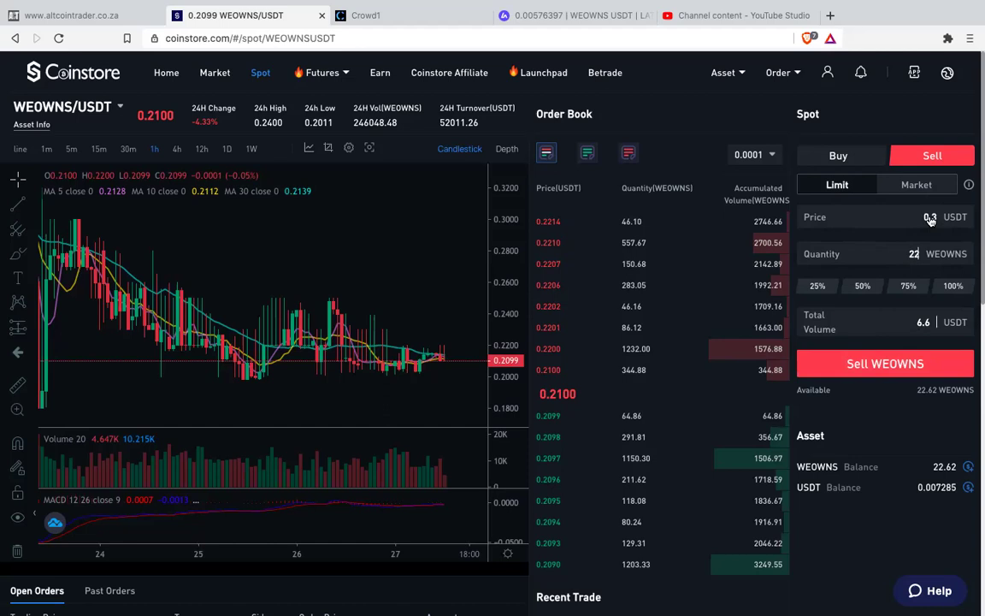
- Submit the 22 WEOWNS sell at 0.3 USDT and confirm the trading fee notice
left_click(885, 363)
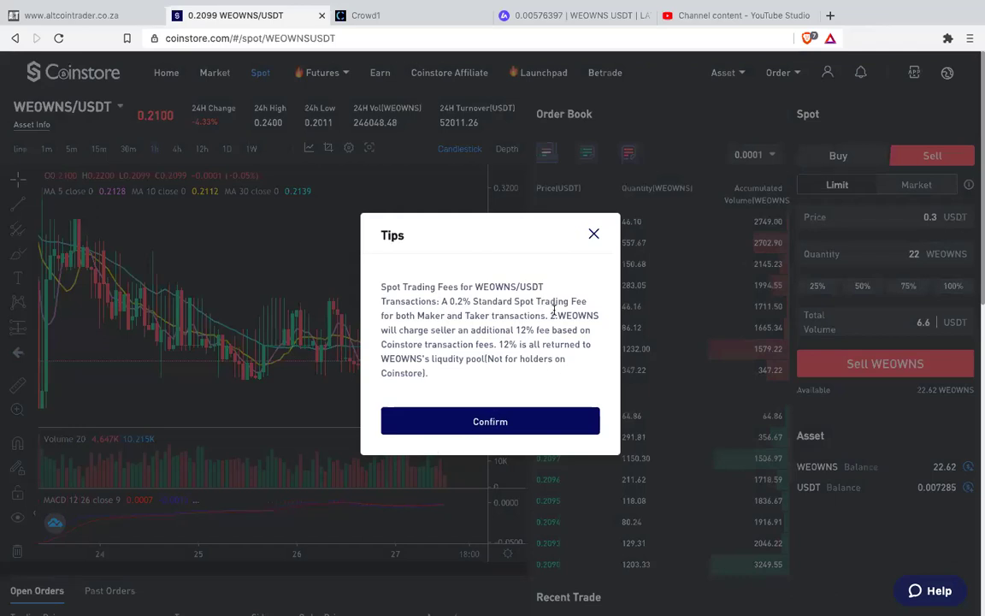
left_click(501, 418)
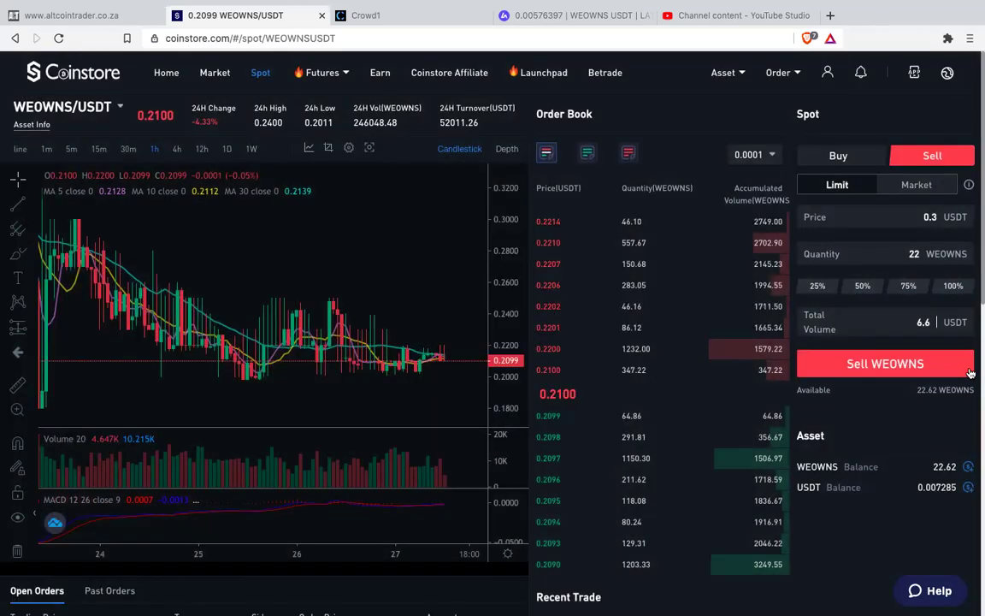
left_click_drag(976, 305, 976, 406)
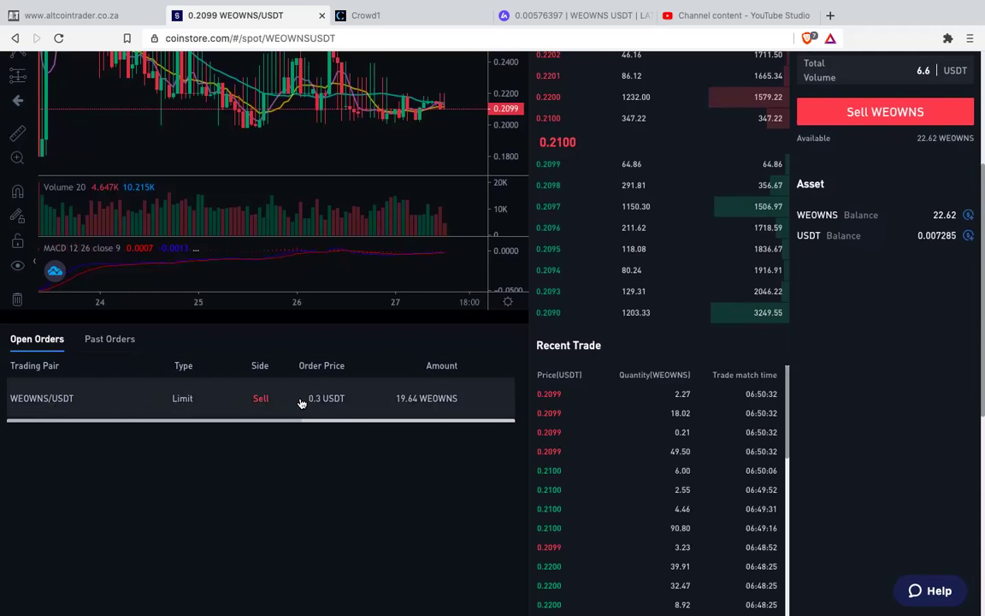
- Review the Open Orders table showing the 0.3 USDT sell with 19.64 WEOWNS unfilled
left_click(411, 419)
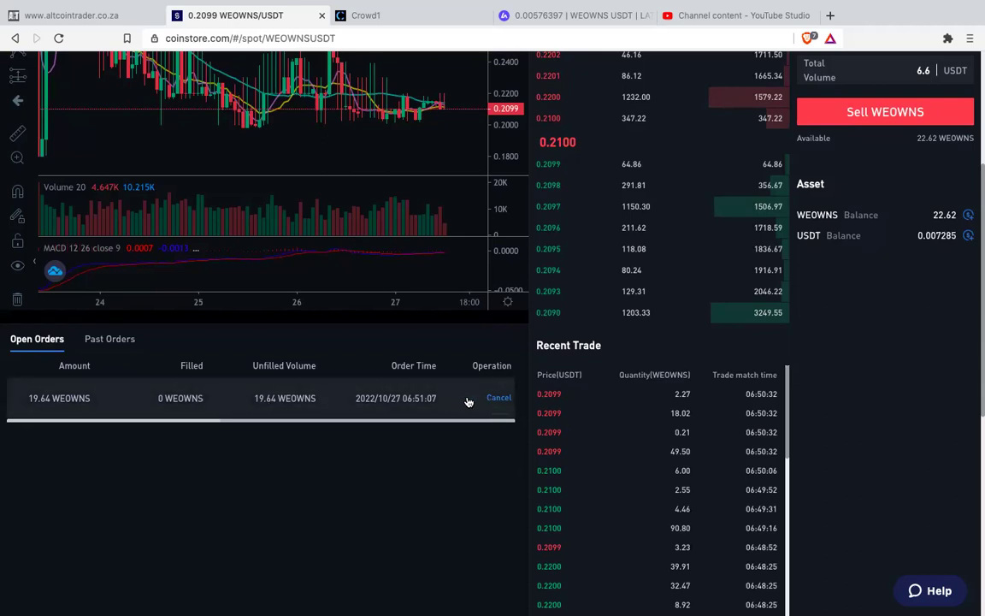
left_click_drag(332, 424, 194, 425)
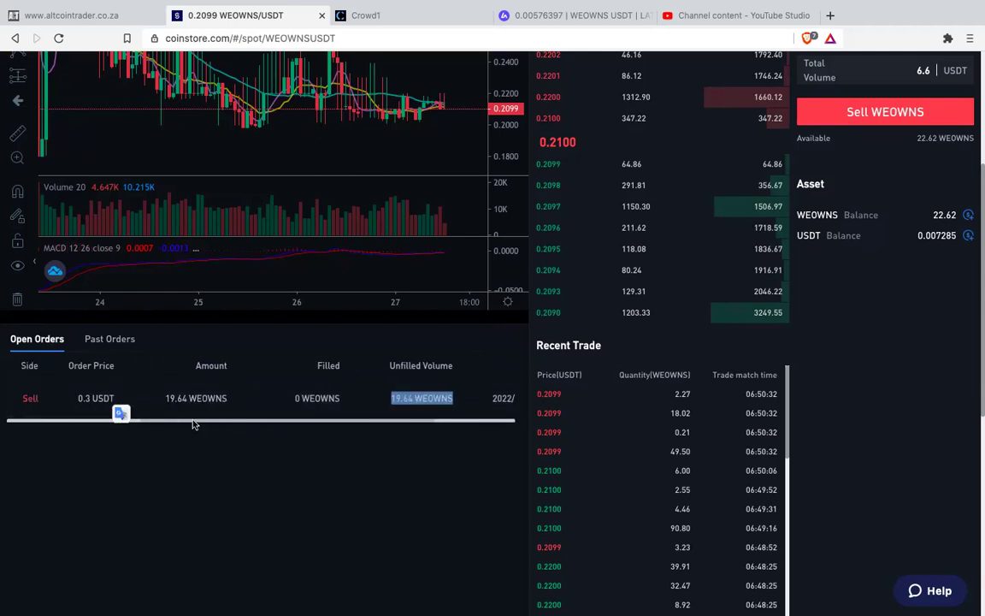
left_click_drag(194, 424, 977, 350)
- Submit a limit buy of 100 WEOWNS at 0.20 USDT (20 USDT) and confirm the fee notice
scroll(978, 350, "up", 3)
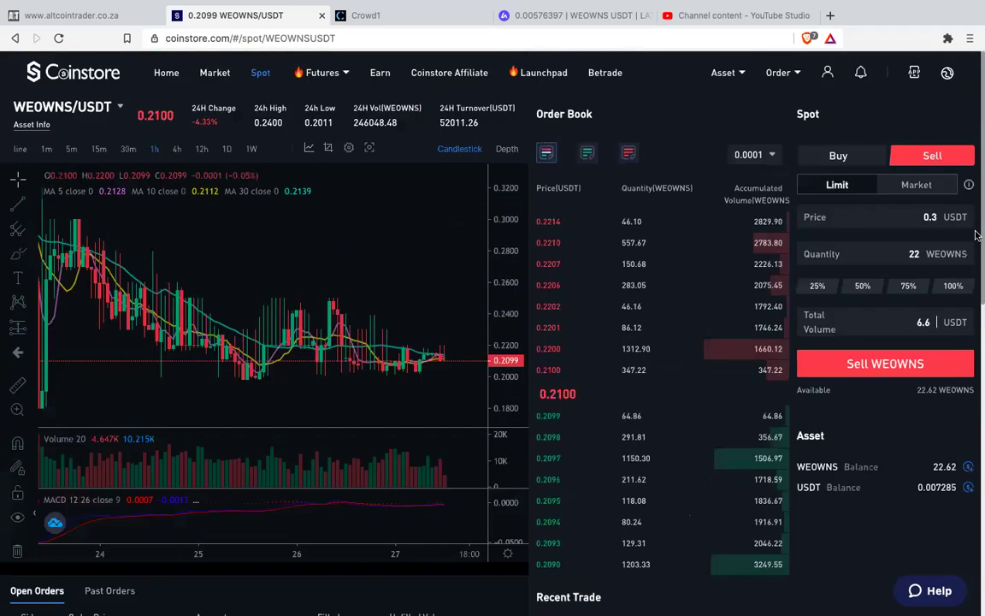
left_click(837, 155)
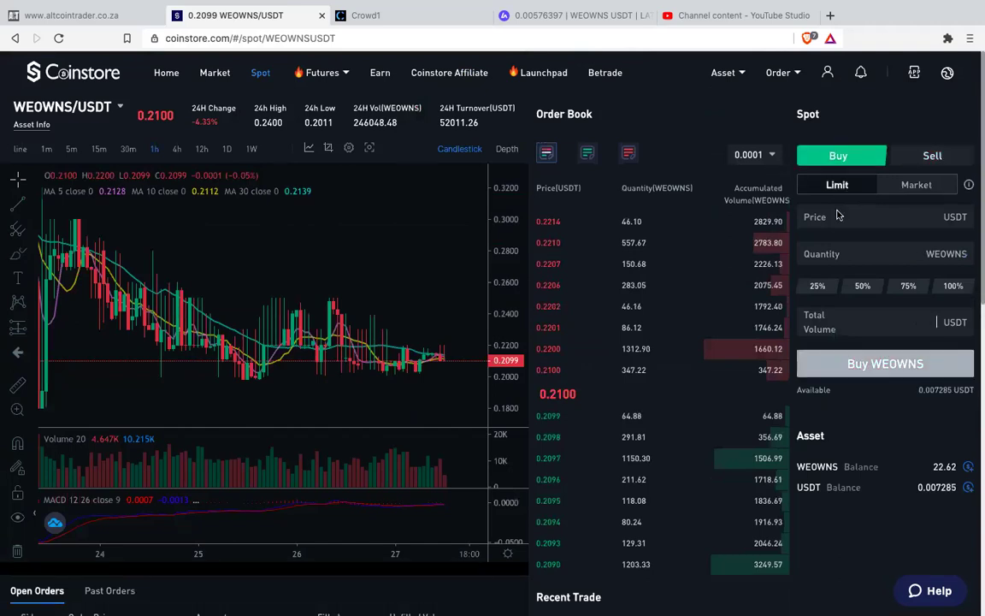
left_click(909, 217)
type("0.20")
left_click(902, 257)
type("100")
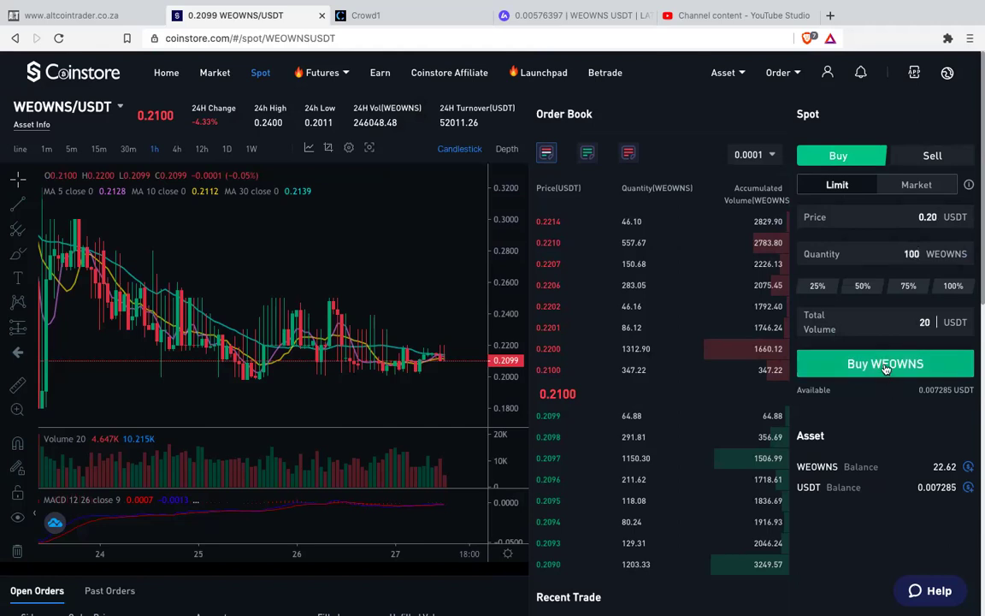
left_click(885, 365)
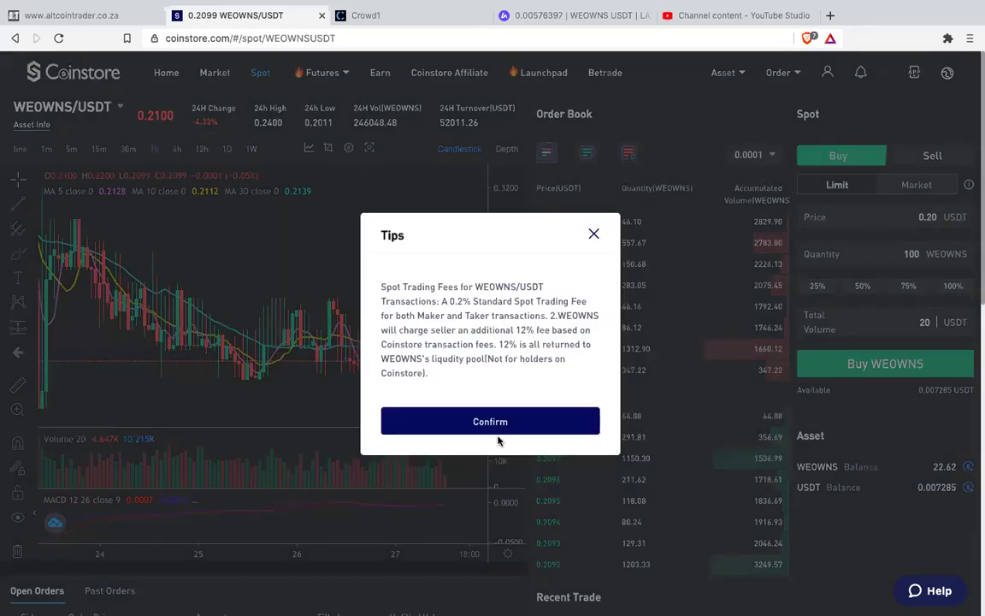
left_click(492, 422)
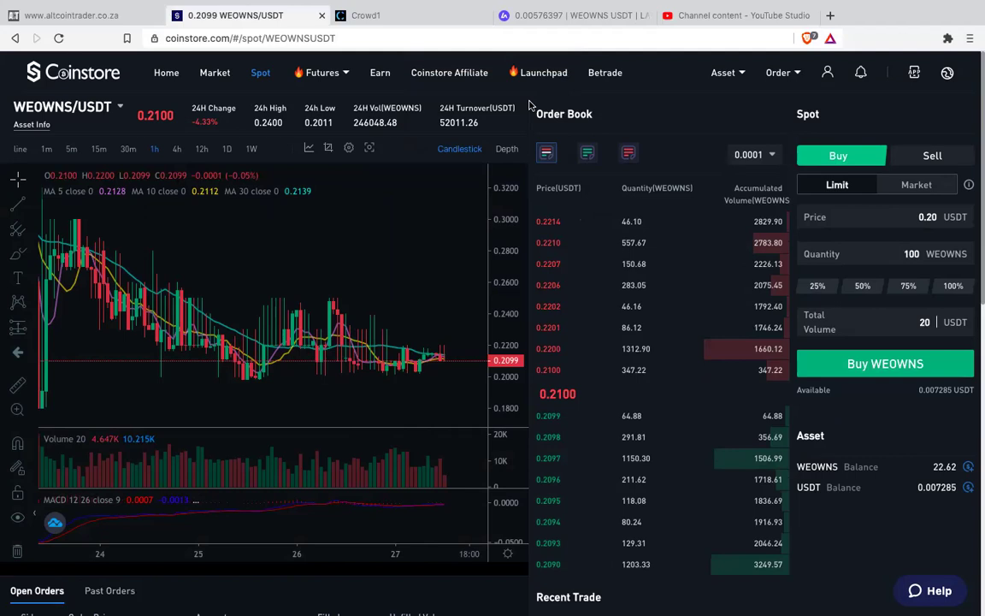
scroll(976, 342, "down", 5)
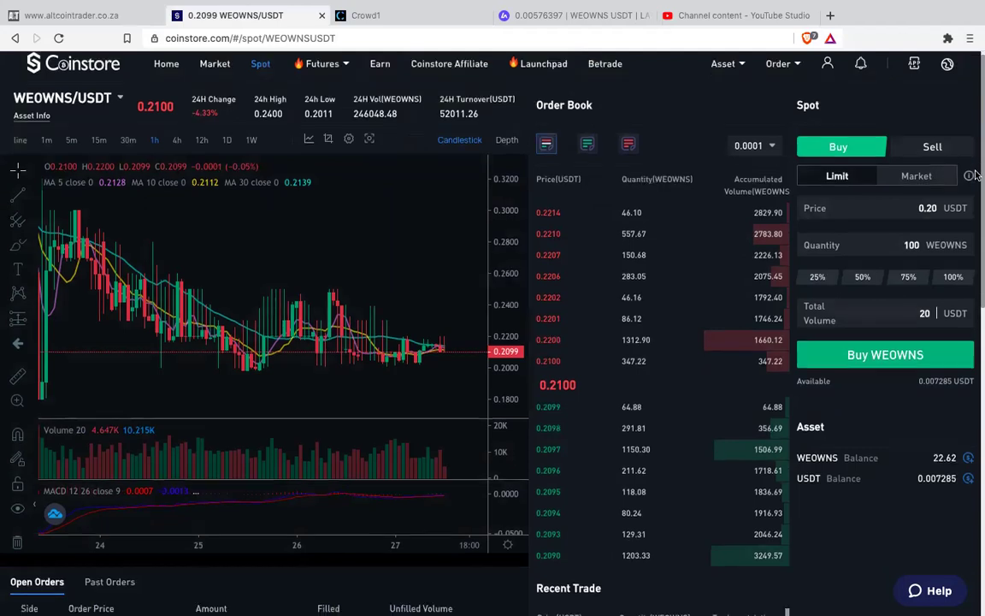
scroll(977, 342, "down", 4)
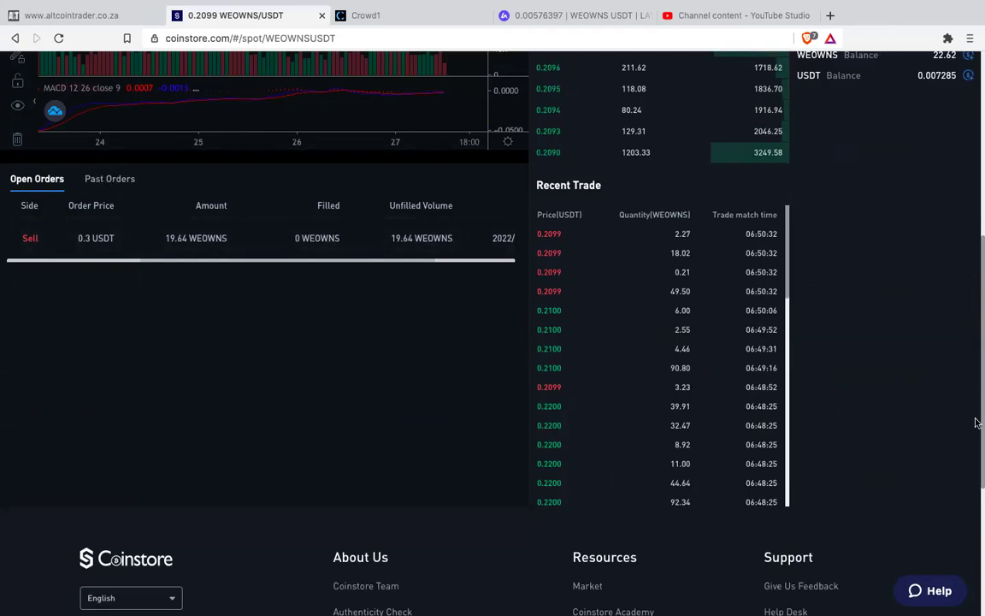
scroll(977, 360, "up", 5)
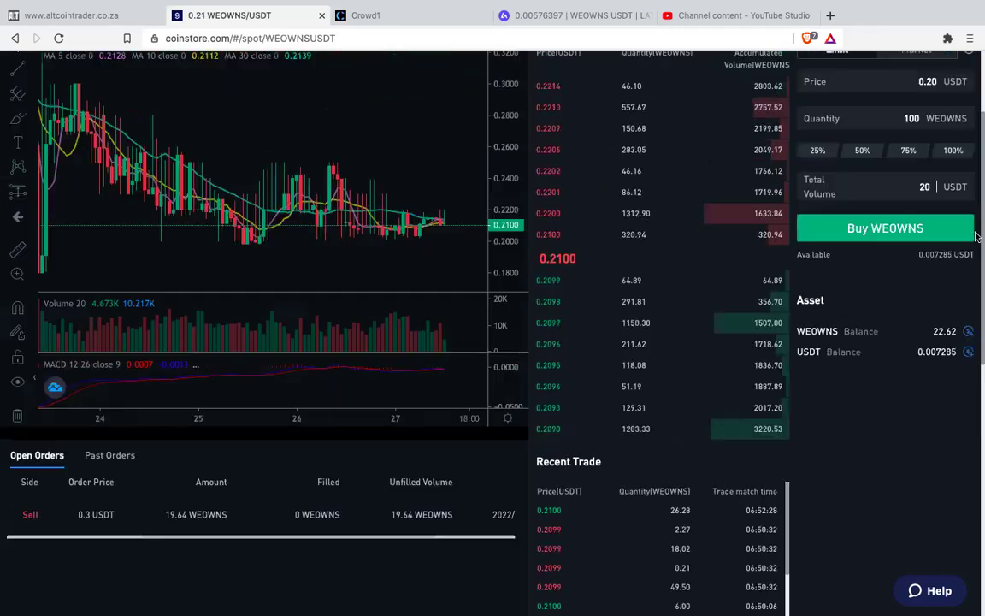
scroll(701, 235, "up", 1)
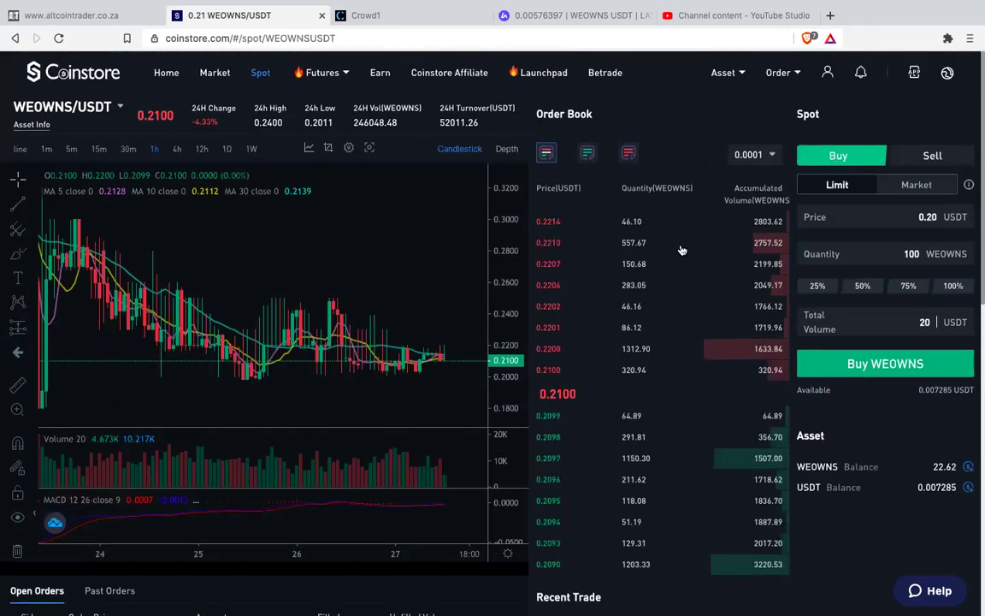
mouse_move(603, 6)
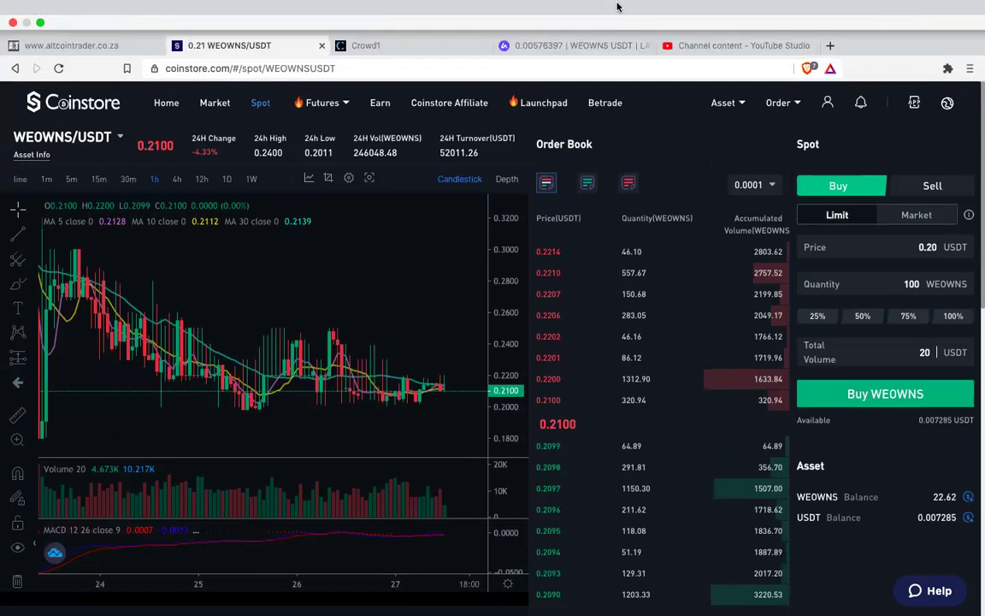